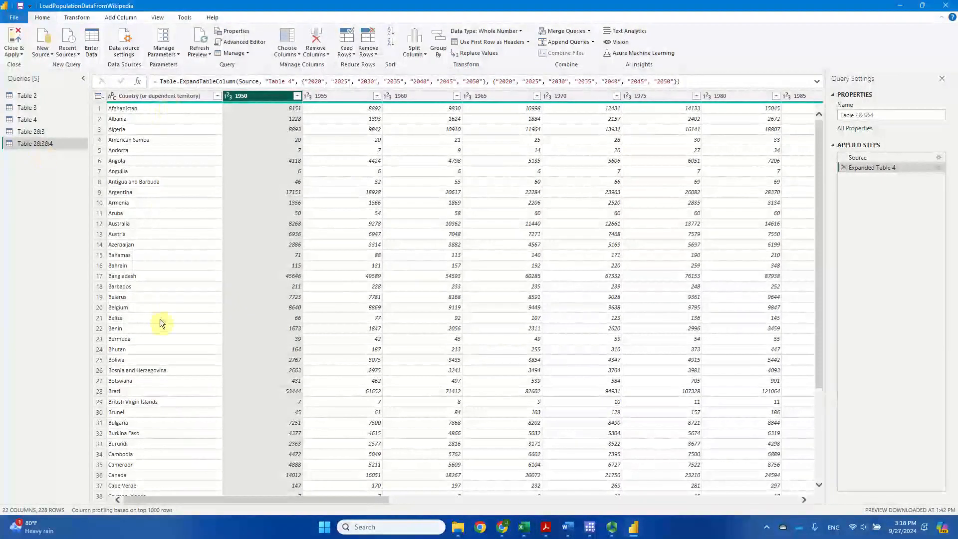
# Inspect the country and year columns and values of the Table 2&3&4 query.
pyautogui.click(151, 97)
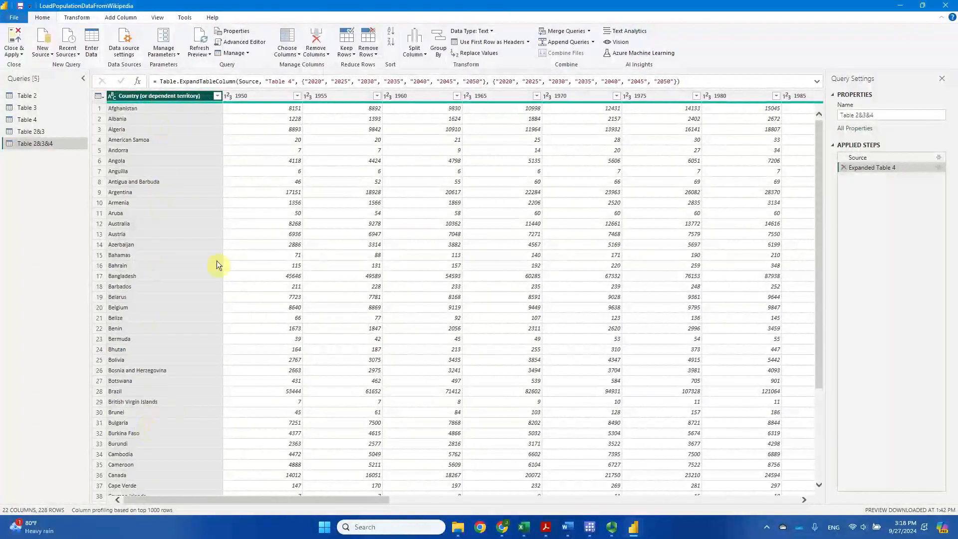
pyautogui.click(270, 96)
pyautogui.click(349, 96)
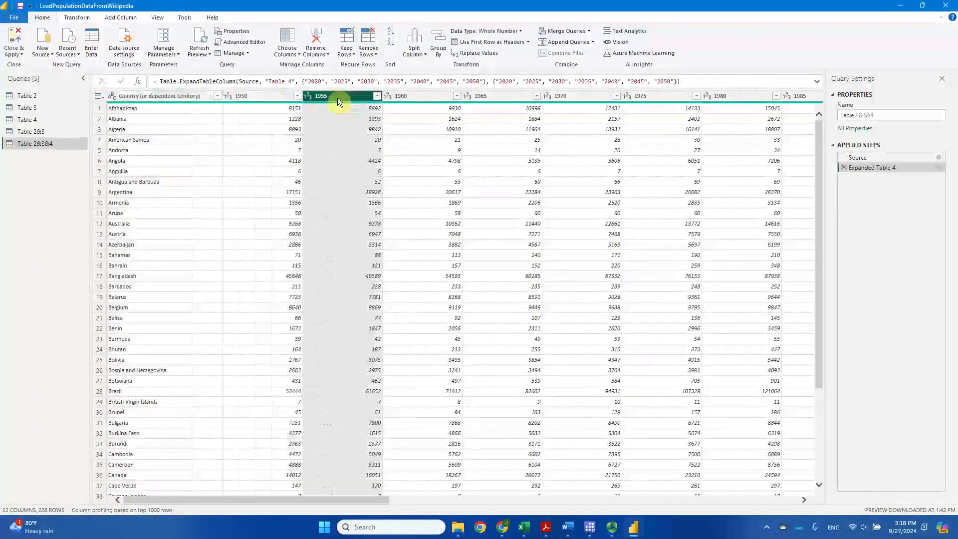
pyautogui.click(426, 95)
pyautogui.click(506, 95)
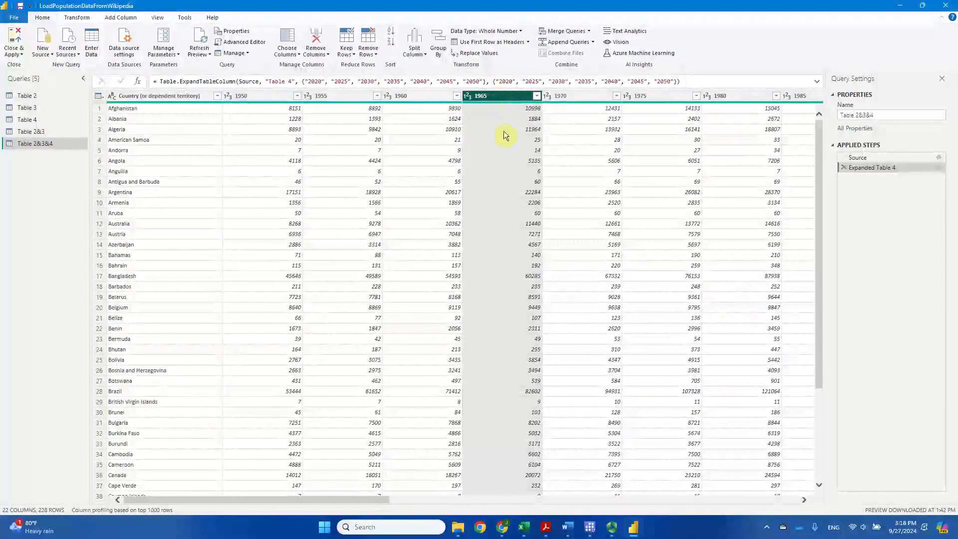
pyautogui.click(506, 192)
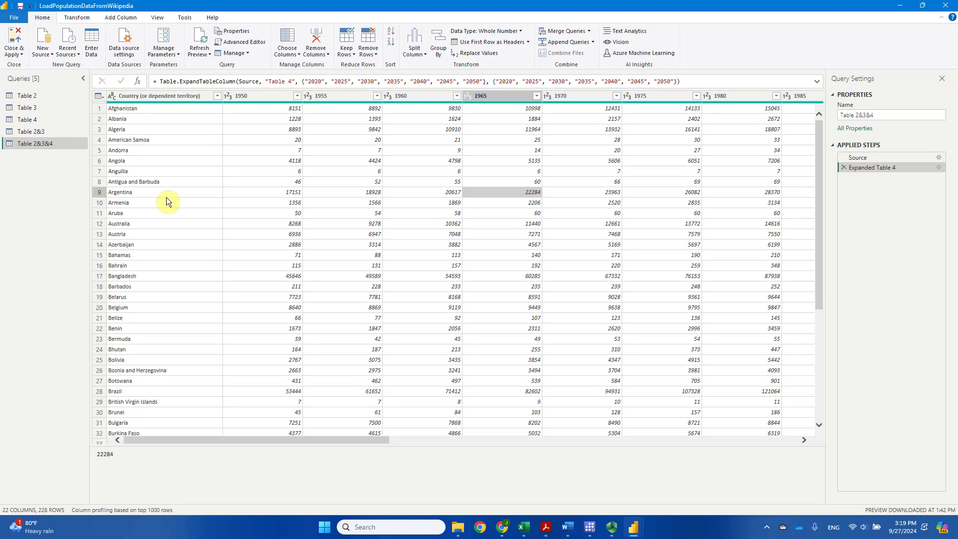
# Duplicate the Table 2&3&4 query and rename the copy Population1950t2050.
pyautogui.click(40, 143)
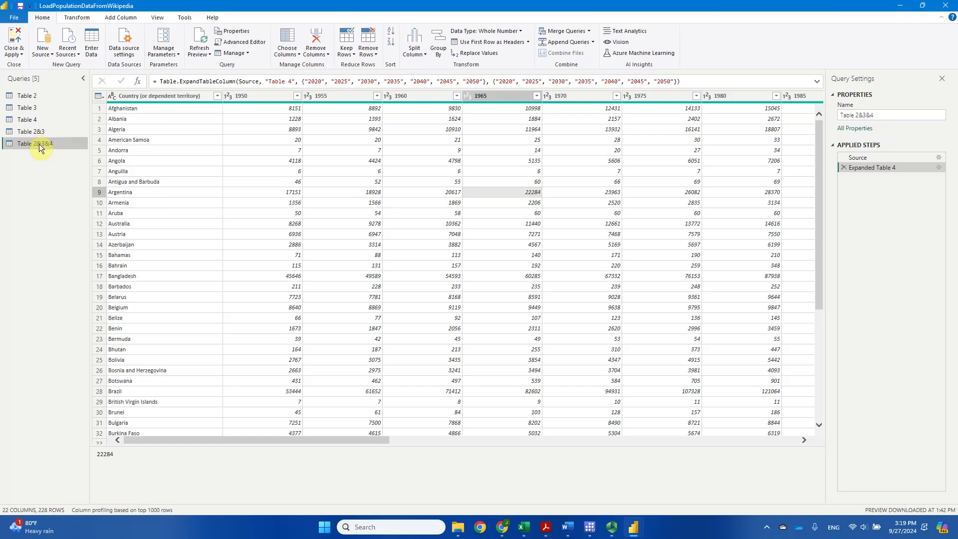
pyautogui.rightClick(38, 143)
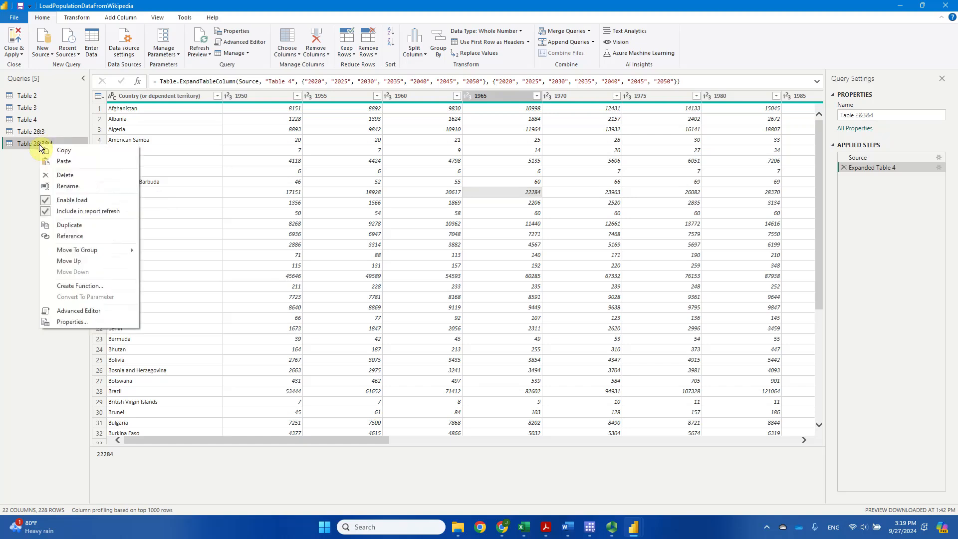
pyautogui.click(115, 225)
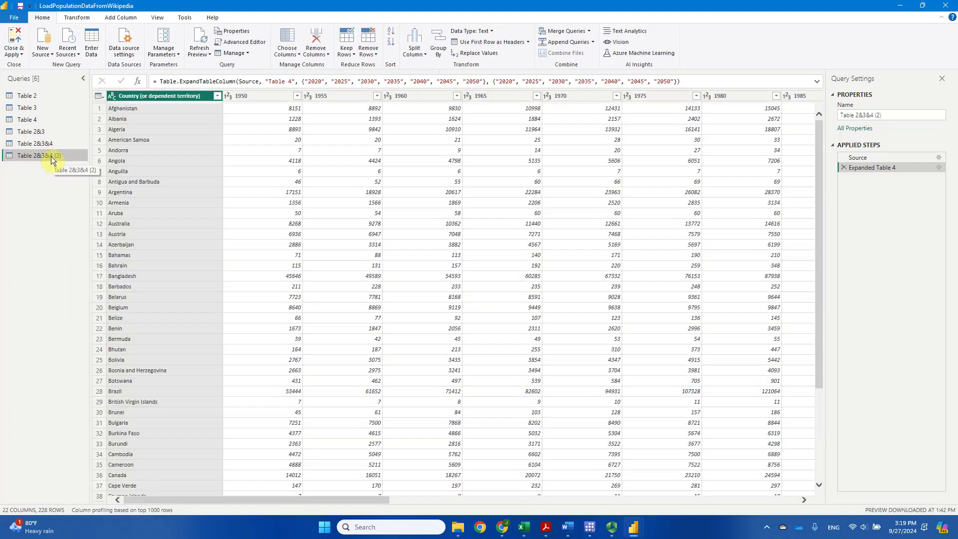
pyautogui.doubleClick(51, 156)
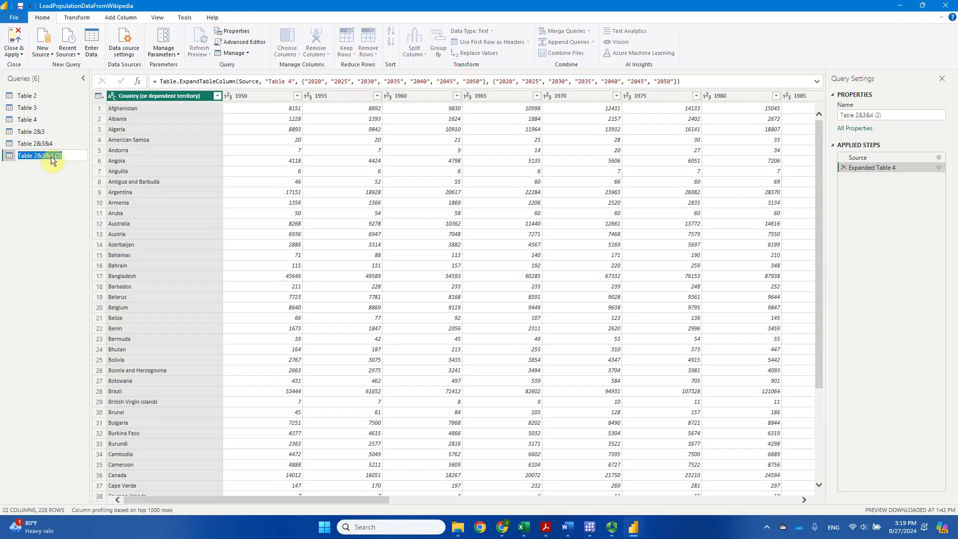
pyautogui.write('Population1950t2050')
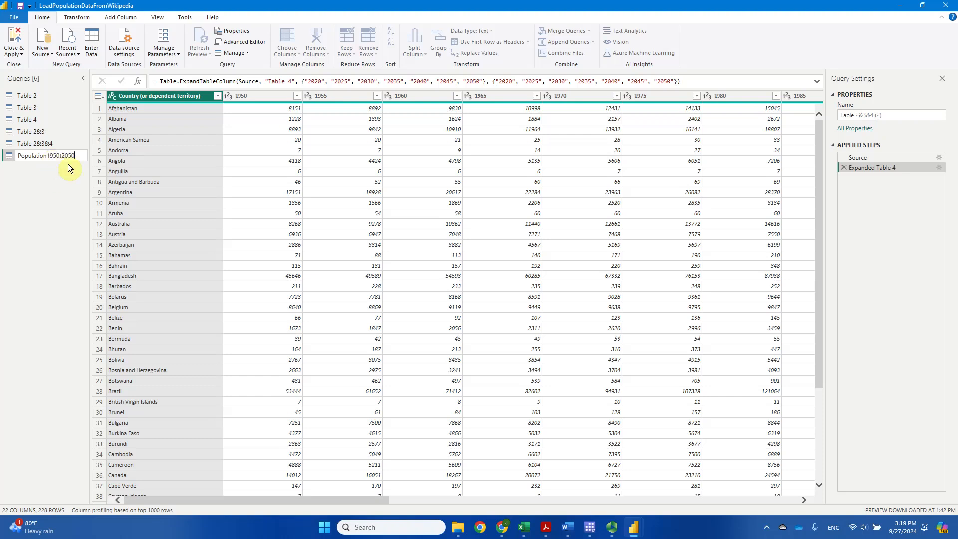
pyautogui.press('Return')
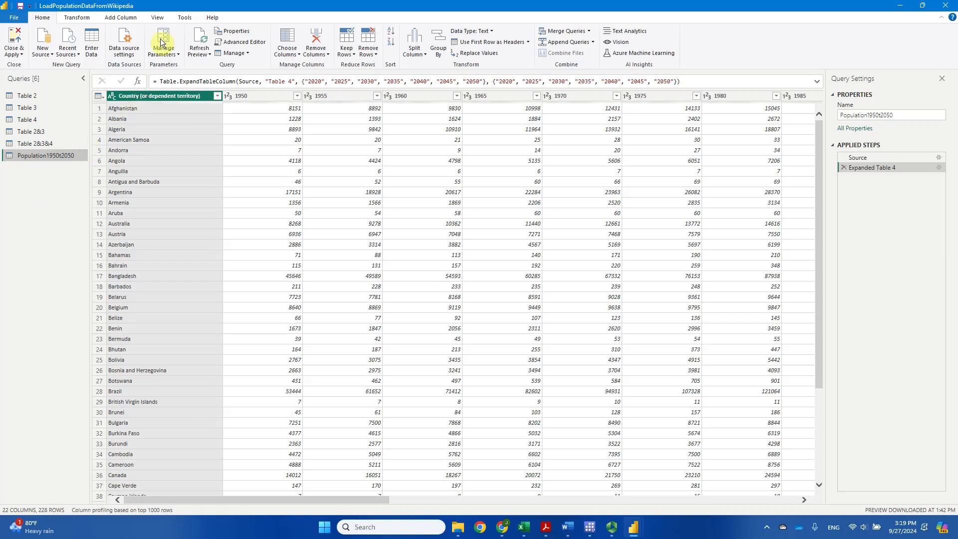
# Select all year columns from 1950 through 2050 and unpivot only the selected columns.
pyautogui.click(82, 19)
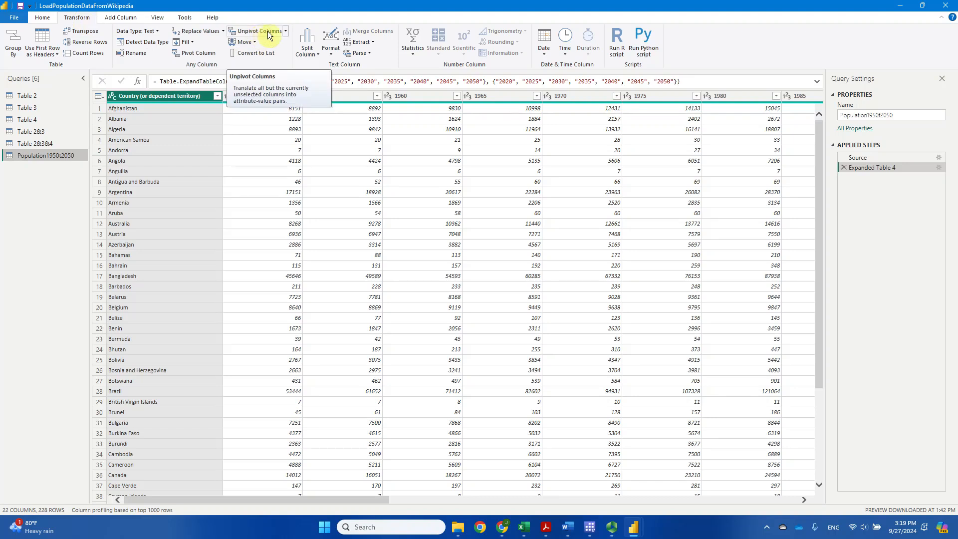
pyautogui.click(286, 37)
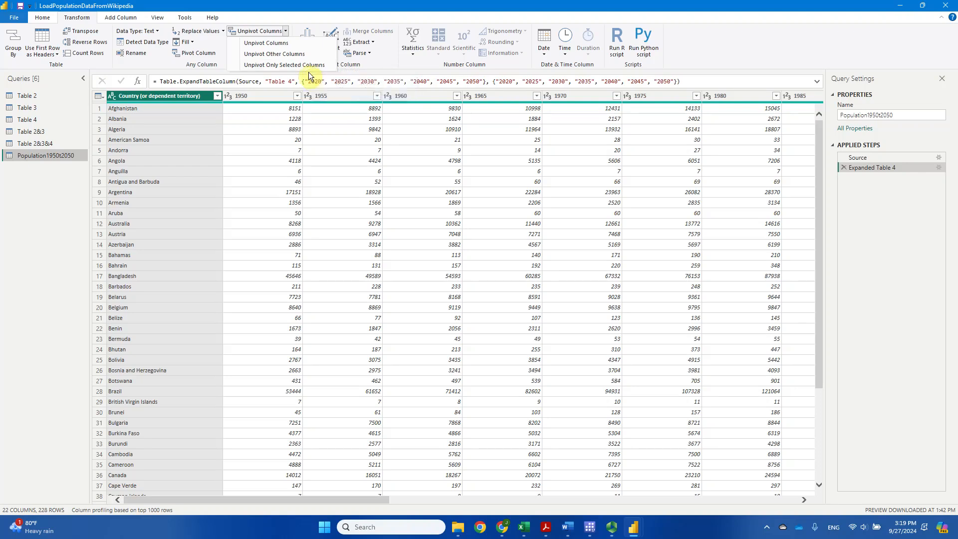
pyautogui.click(280, 92)
pyautogui.click(283, 96)
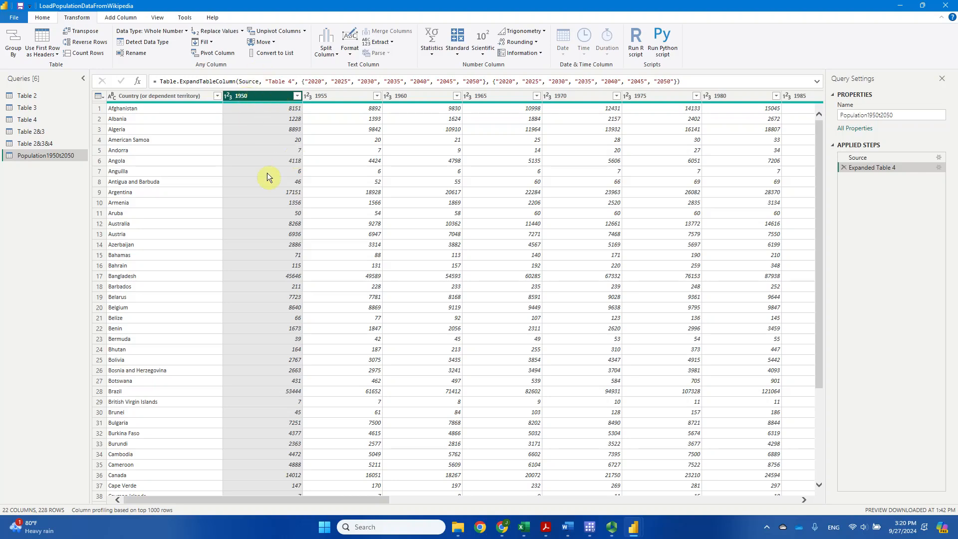
pyautogui.moveTo(378, 497); pyautogui.dragTo(797, 501)
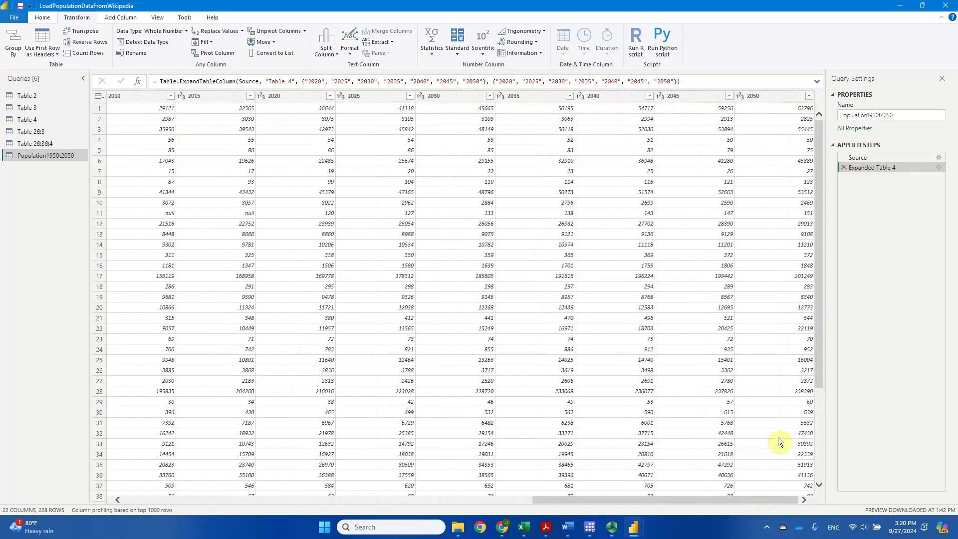
pyautogui.click(765, 97)
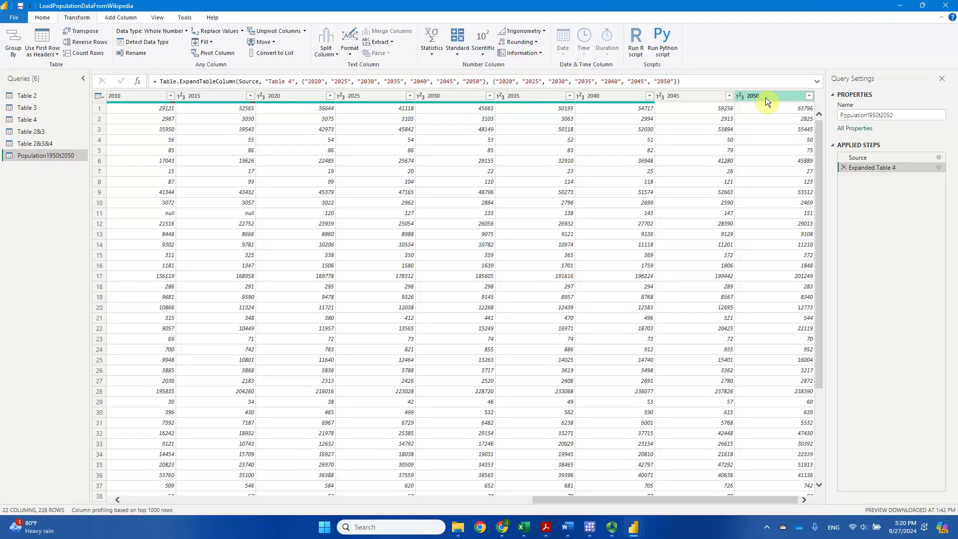
pyautogui.hotkey('ctrl', 'a')
pyautogui.moveTo(735, 500); pyautogui.dragTo(354, 505)
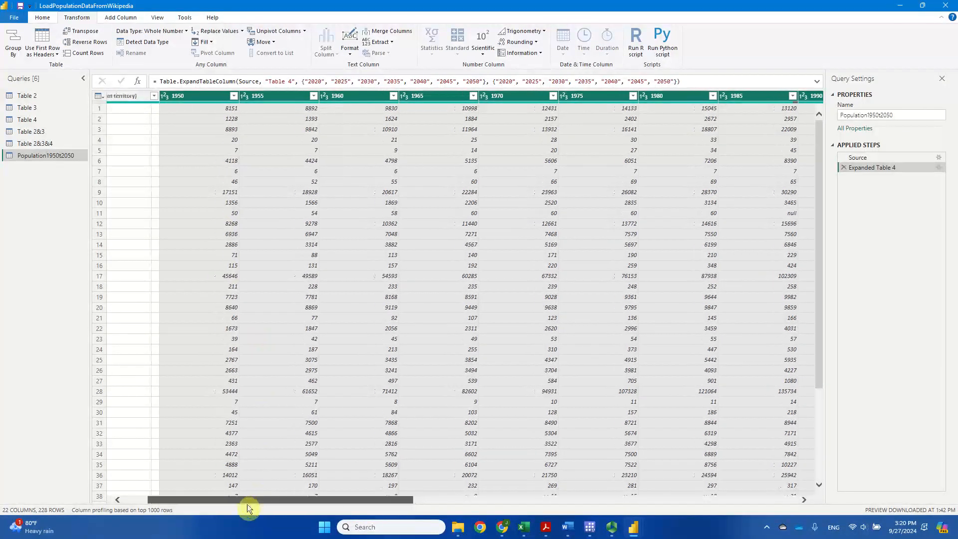
pyautogui.moveTo(252, 502); pyautogui.dragTo(210, 504)
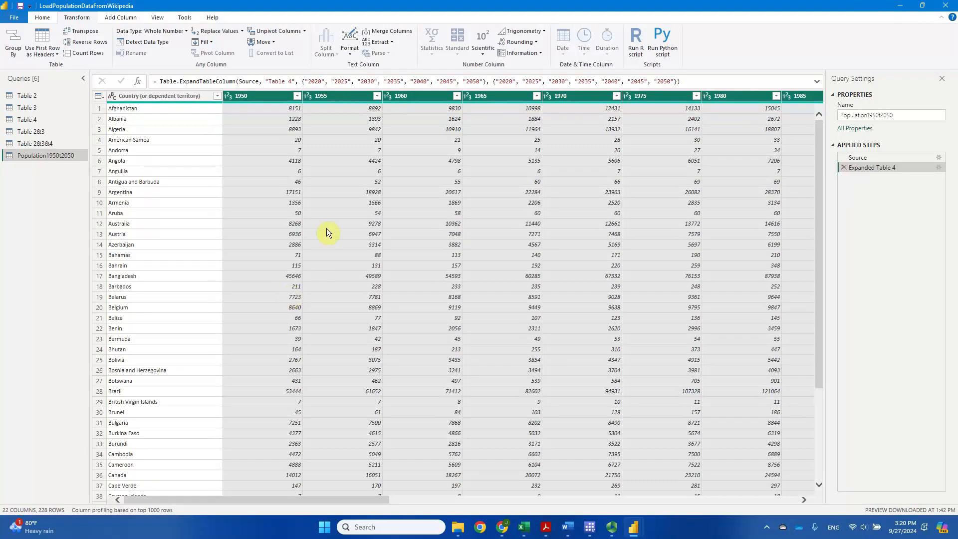
pyautogui.click(305, 32)
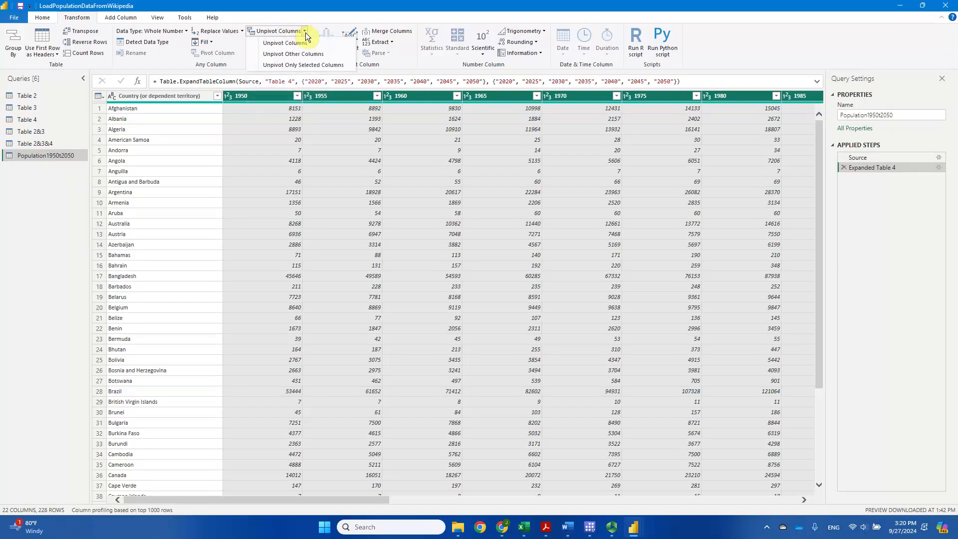
pyautogui.click(319, 65)
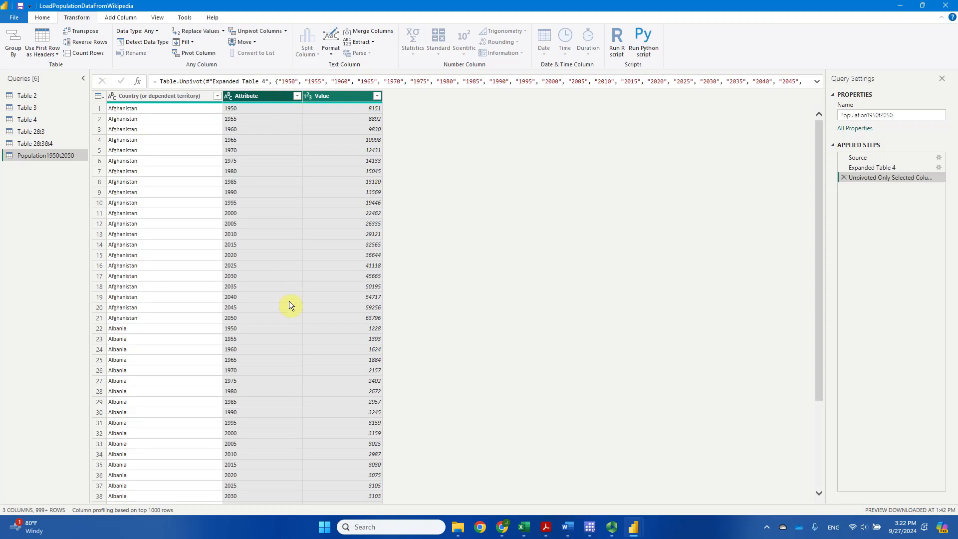
# Rename the Attribute column to Year and set its data type to Whole Number.
pyautogui.doubleClick(259, 97)
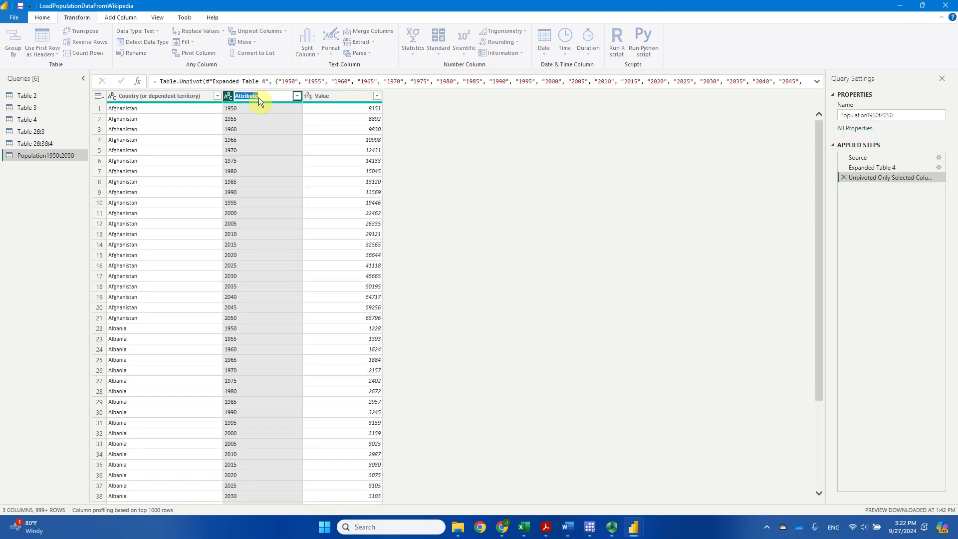
pyautogui.write('Year')
pyautogui.press('Return')
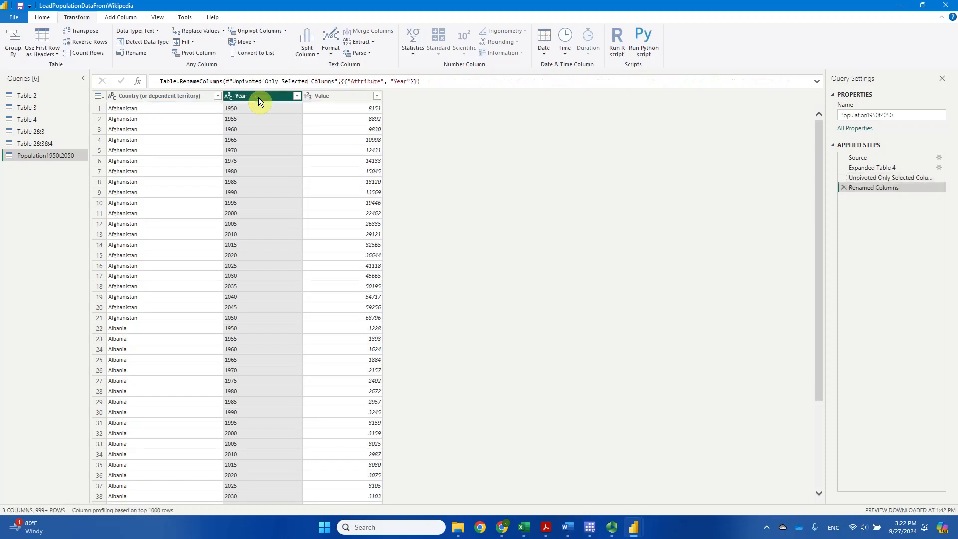
pyautogui.click(229, 96)
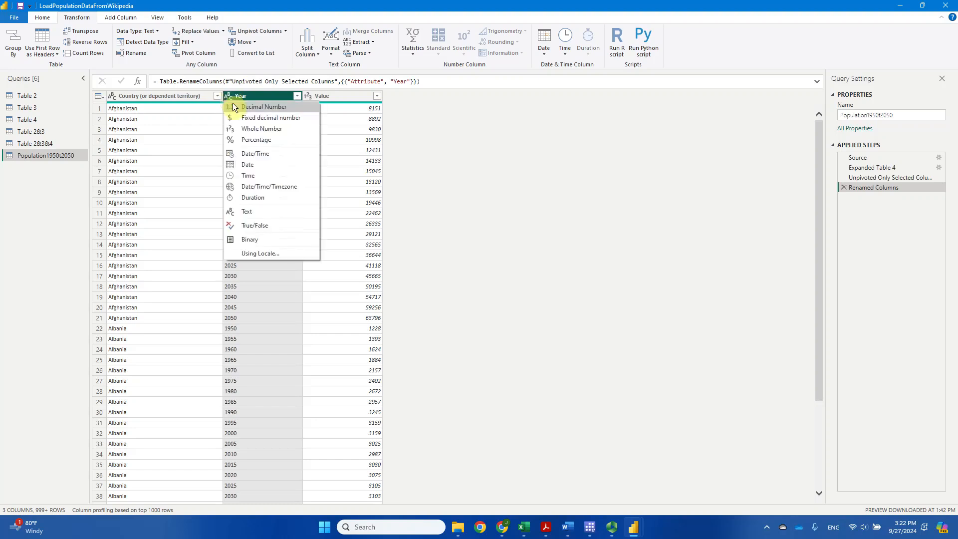
pyautogui.click(268, 132)
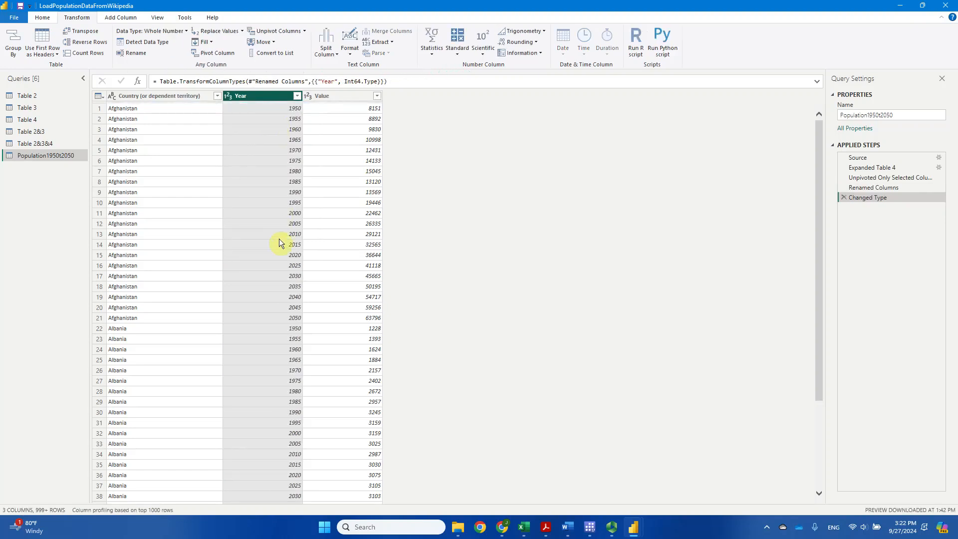
# Rename the Value column to Population.
pyautogui.doubleClick(343, 96)
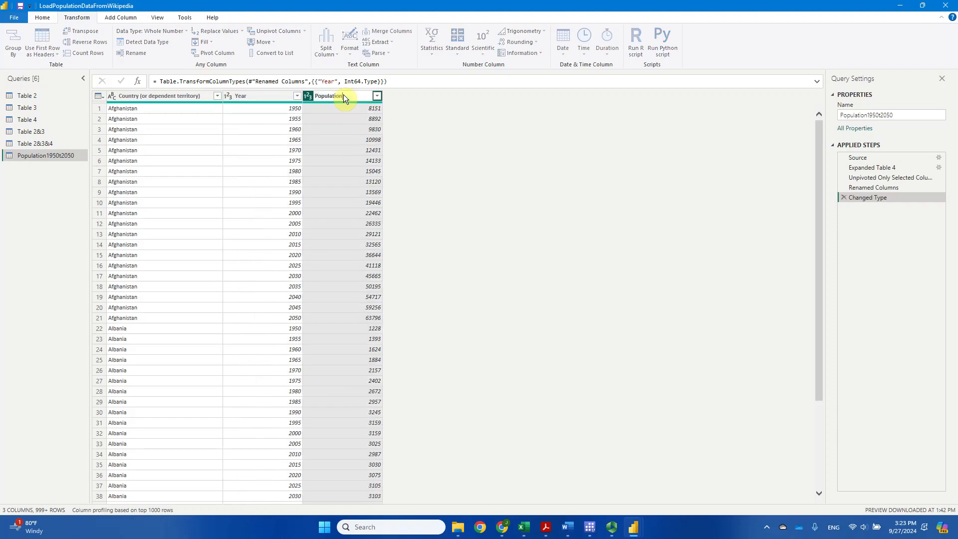
pyautogui.write('Population')
pyautogui.press('Return')
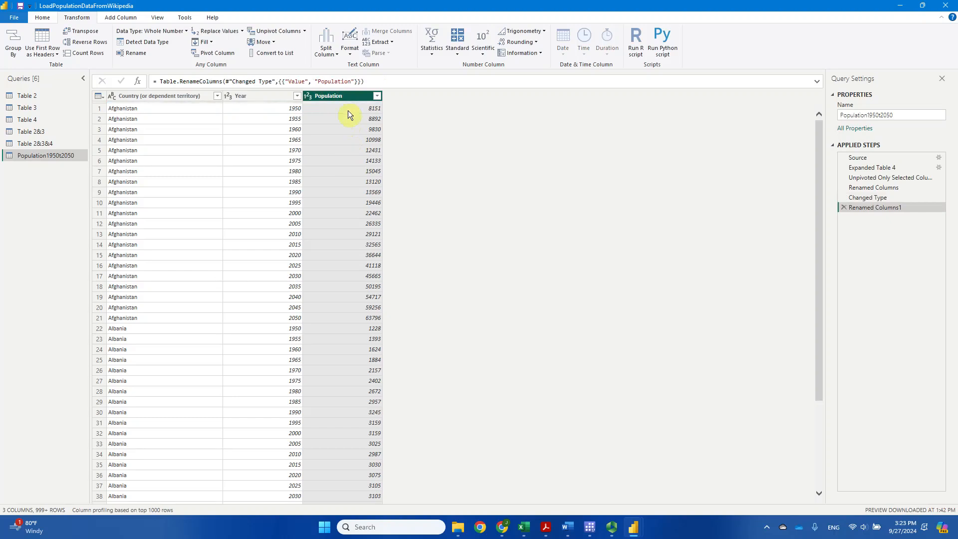
# Multiply every value in the Population column by 1000.
pyautogui.click(348, 110)
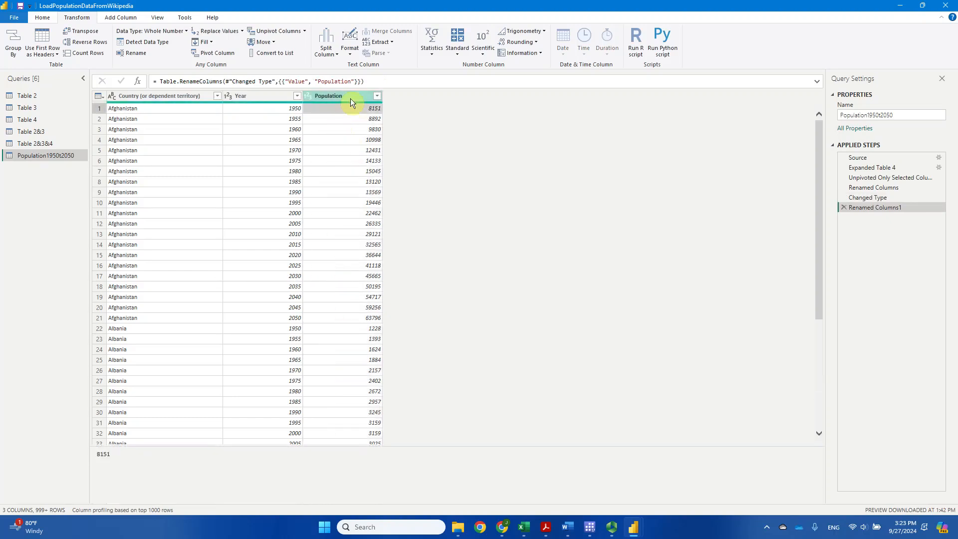
pyautogui.click(351, 98)
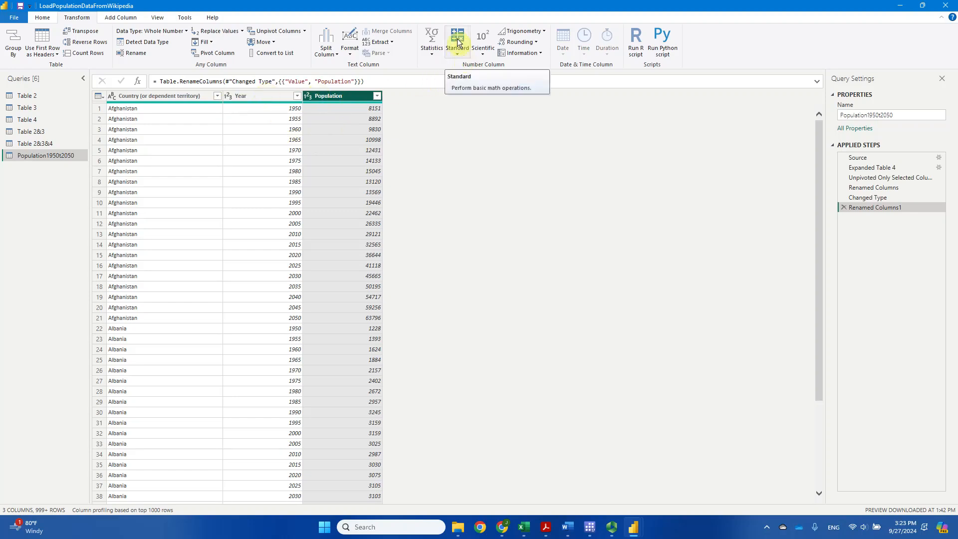
pyautogui.click(459, 54)
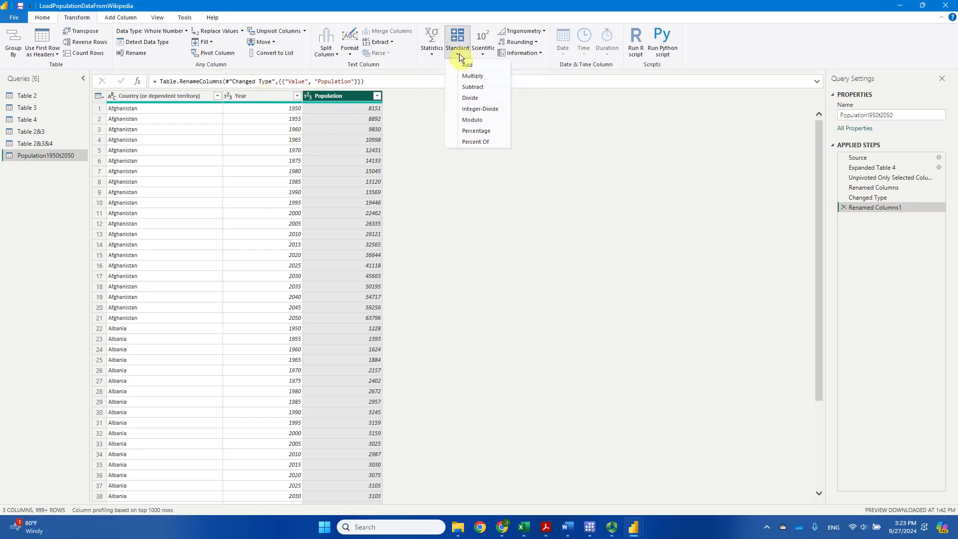
pyautogui.click(489, 76)
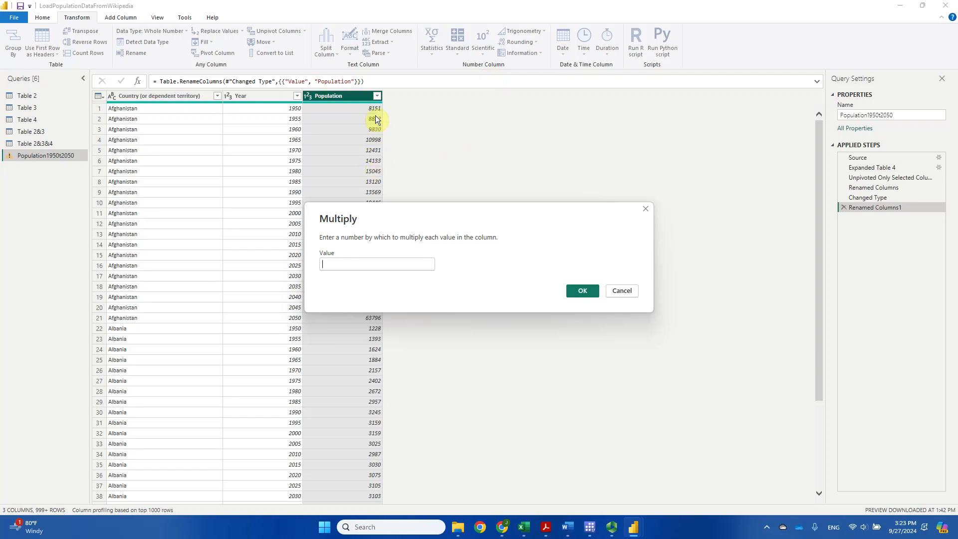
pyautogui.click(351, 264)
pyautogui.write('1000')
pyautogui.click(586, 293)
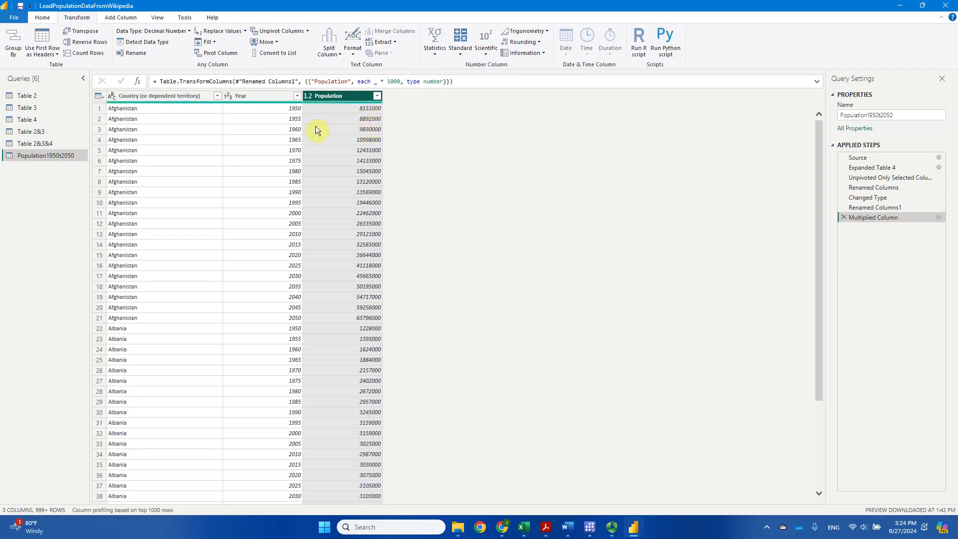
# Set the Population column's data type to Whole Number and close and apply the query changes.
pyautogui.click(309, 97)
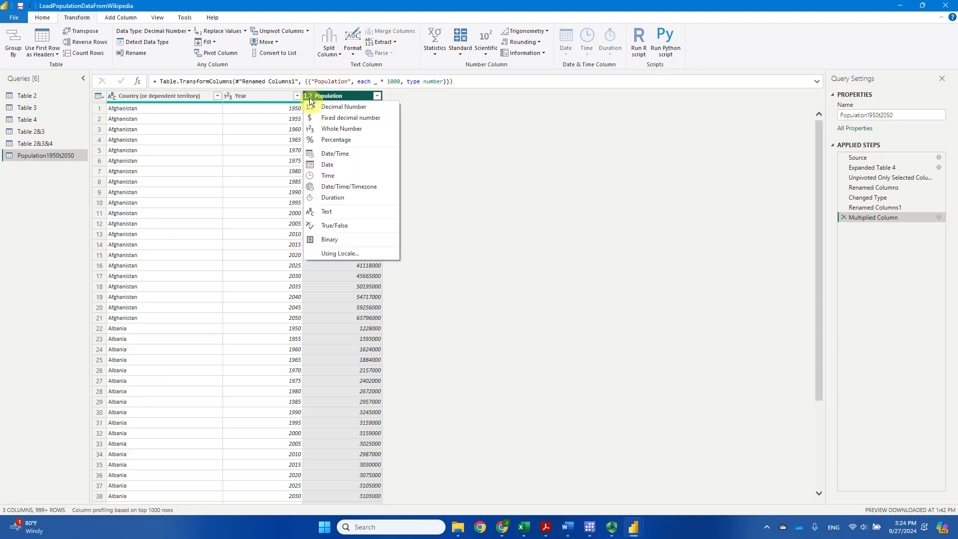
pyautogui.click(354, 131)
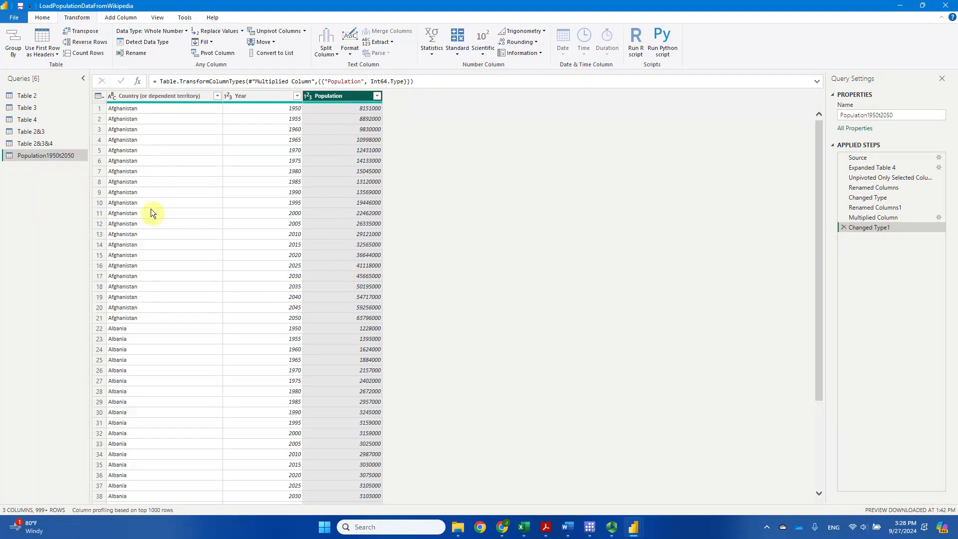
pyautogui.click(40, 17)
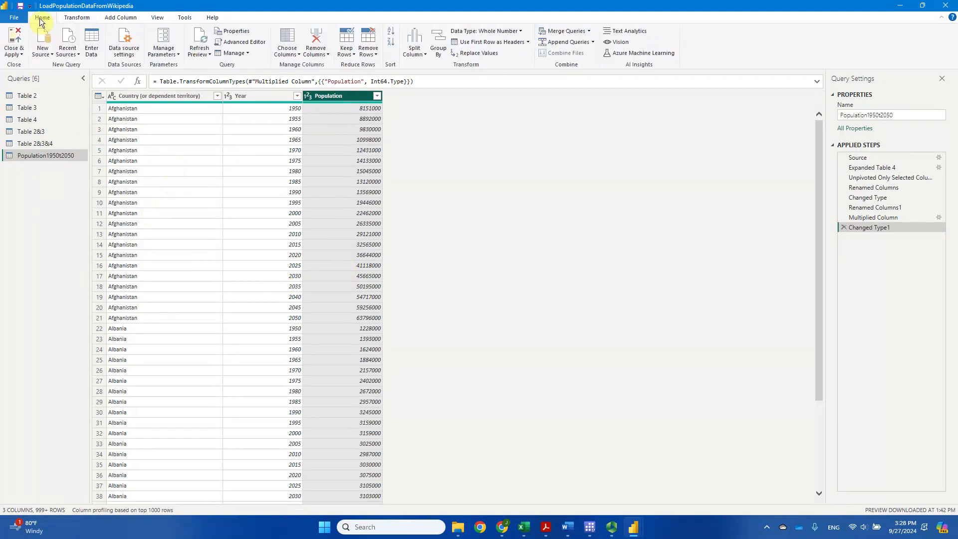
pyautogui.click(13, 38)
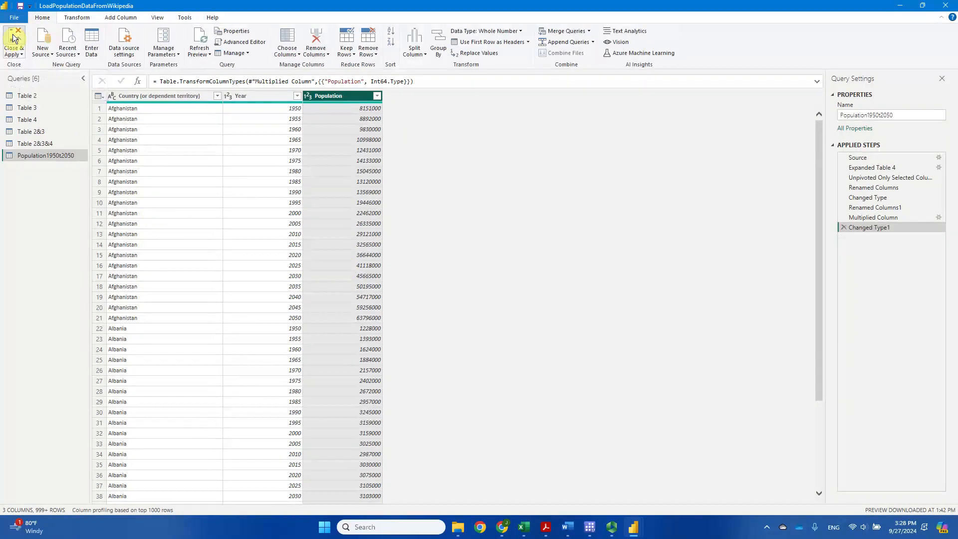